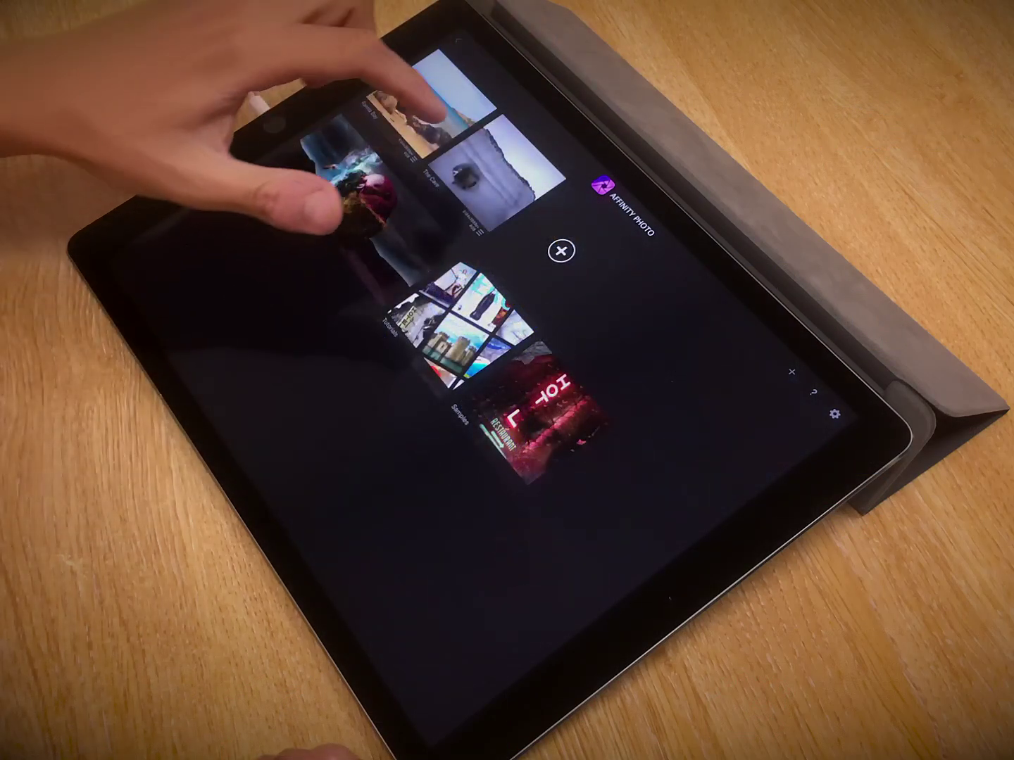
- Open the black-and-white photo of the cave in the chalky cliff from the gallery
click(496, 174)
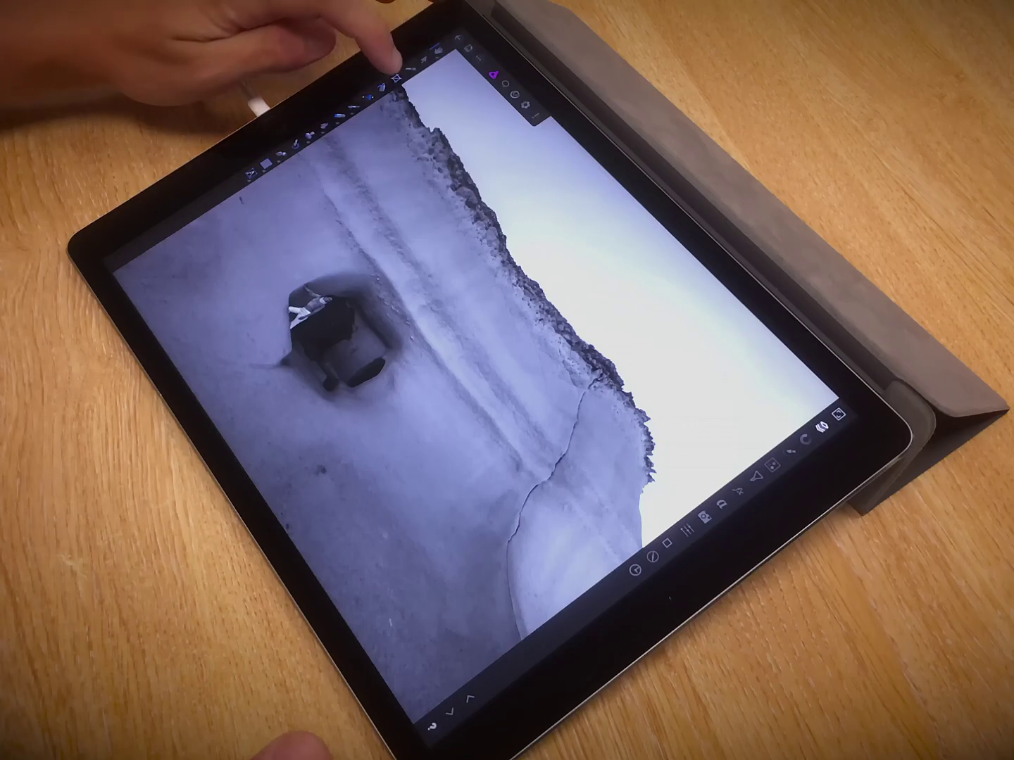
- Draw a free-form crop box tightly around the cave and cliff, shrunk and repositioned
click(388, 76)
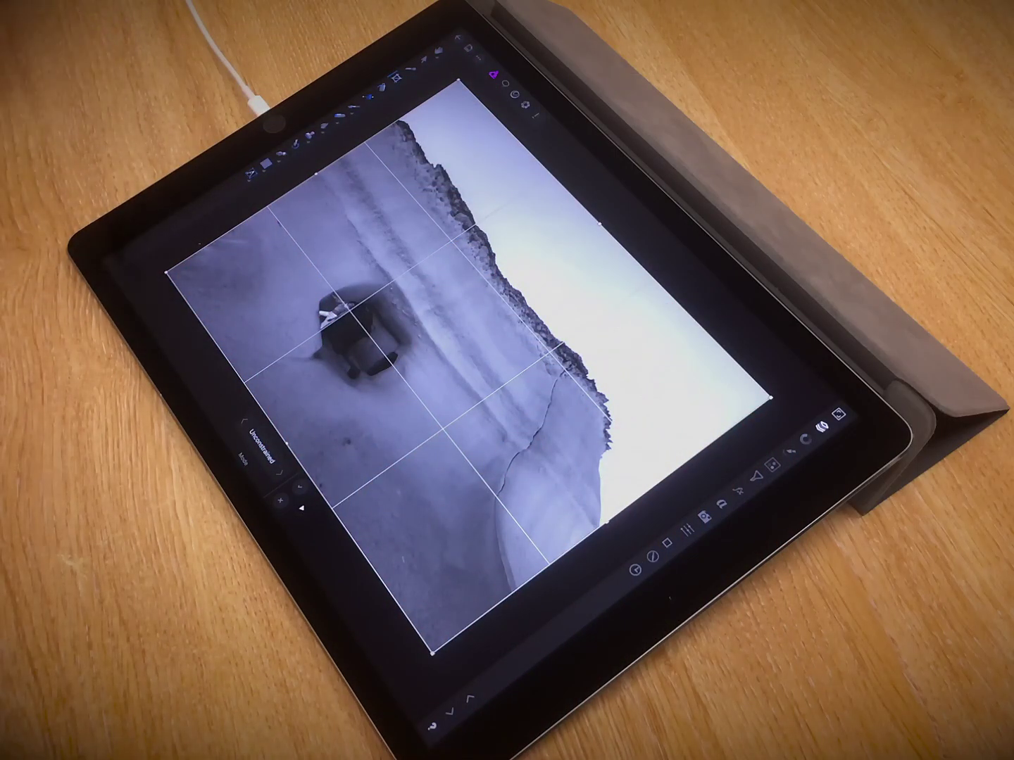
drag(166, 271, 237, 372)
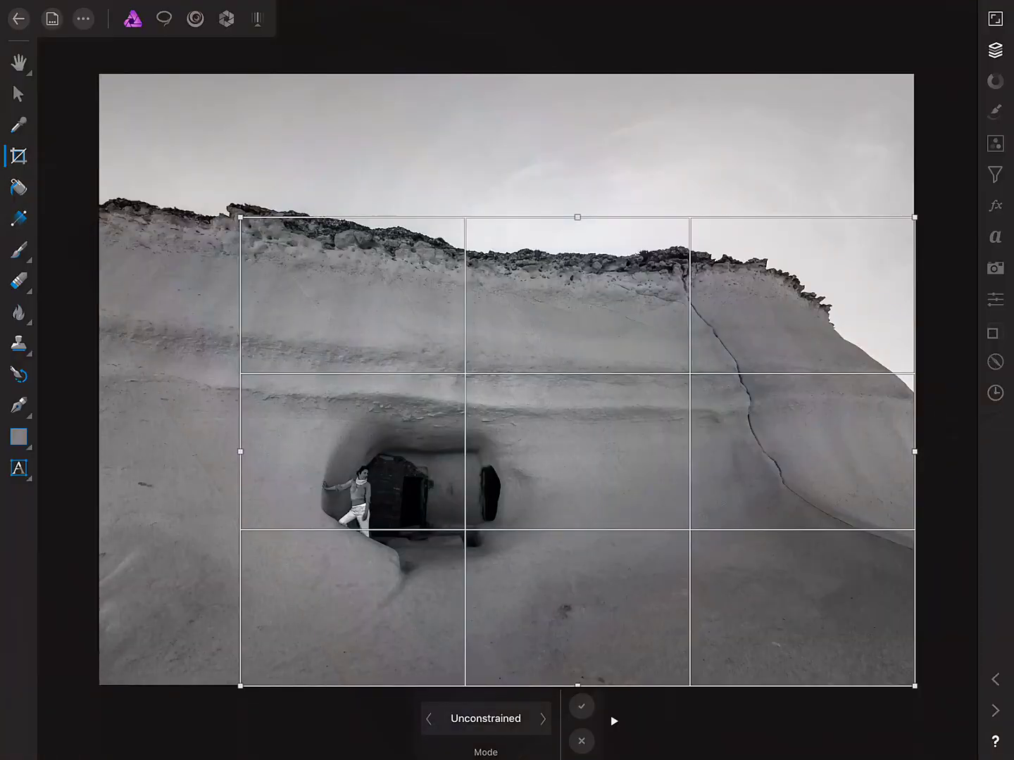
mouse_move(577, 451)
mouse_down()
mouse_move(470, 348)
mouse_move(535, 462)
mouse_move(456, 329)
mouse_move(492, 464)
mouse_move(542, 364)
mouse_move(498, 360)
mouse_up()
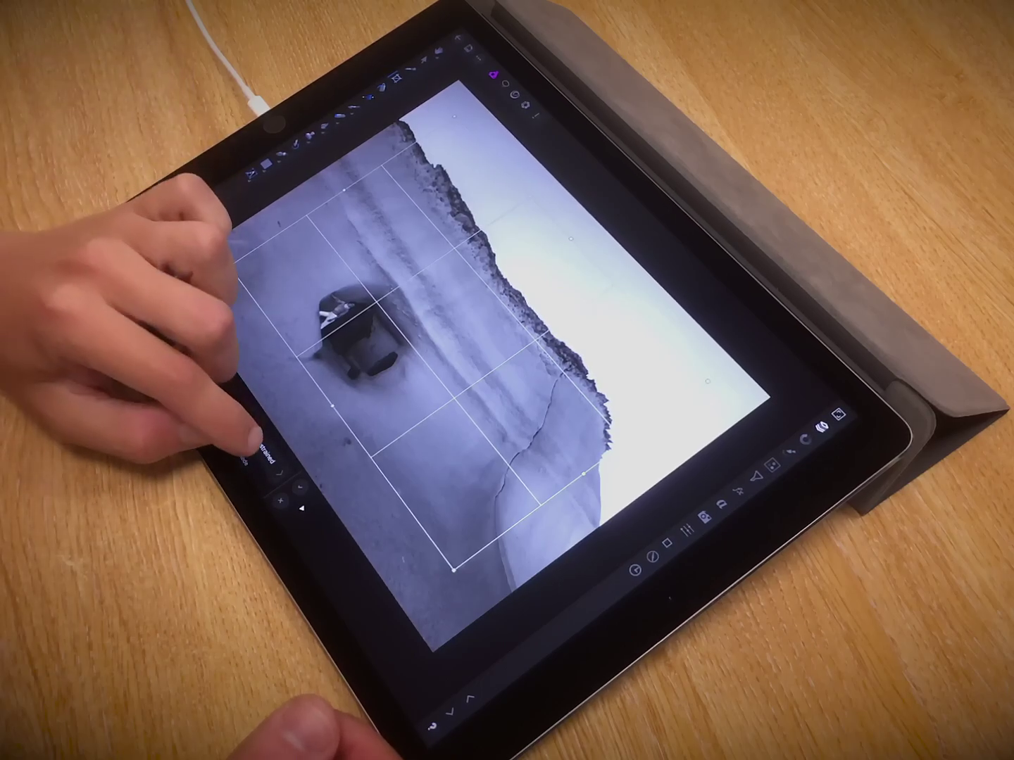
- Lock the crop to Original Ratio and reframe it around the cave and cliff ridge
click(254, 439)
click(313, 400)
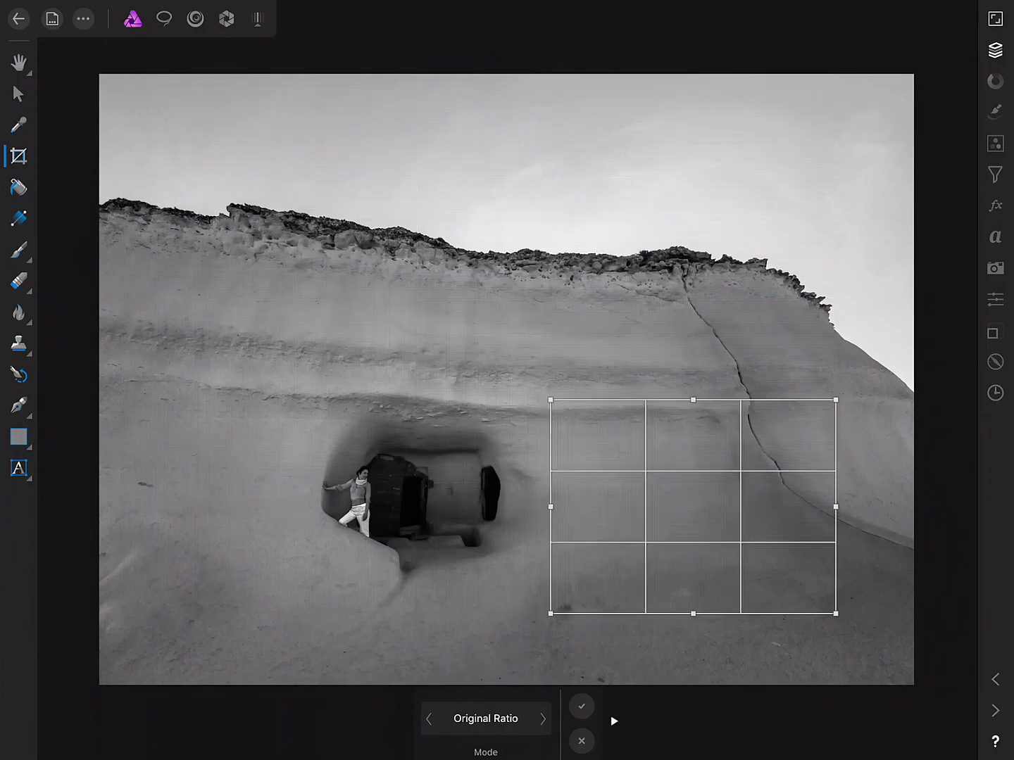
drag(511, 370, 263, 587)
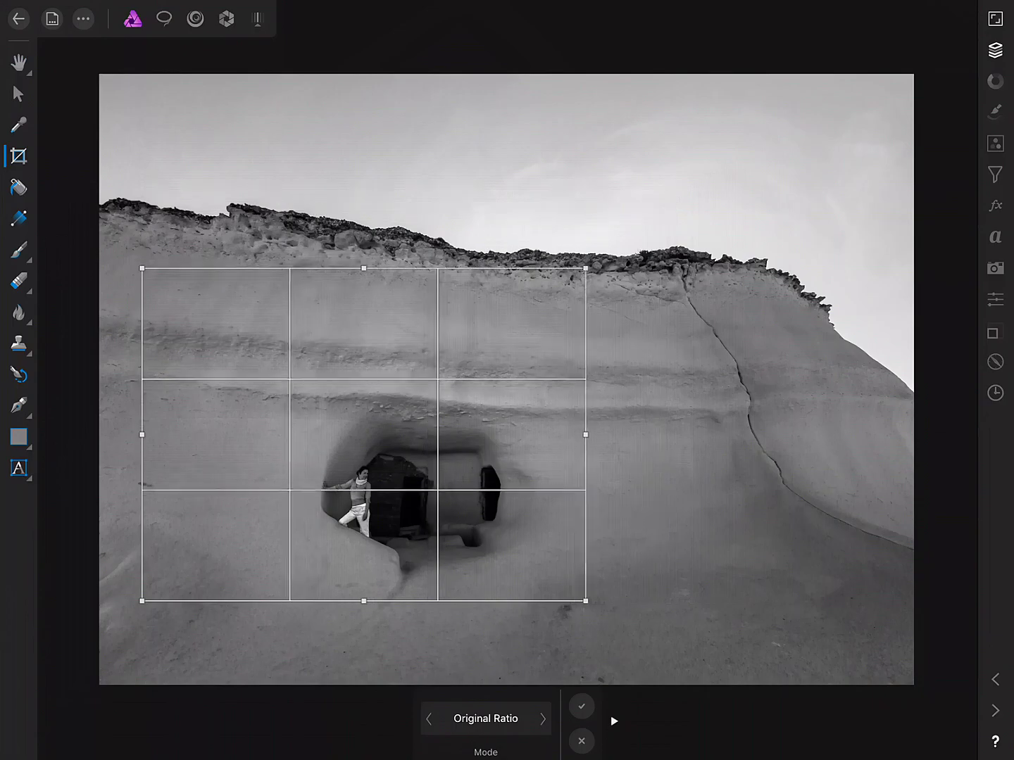
drag(689, 191, 826, 87)
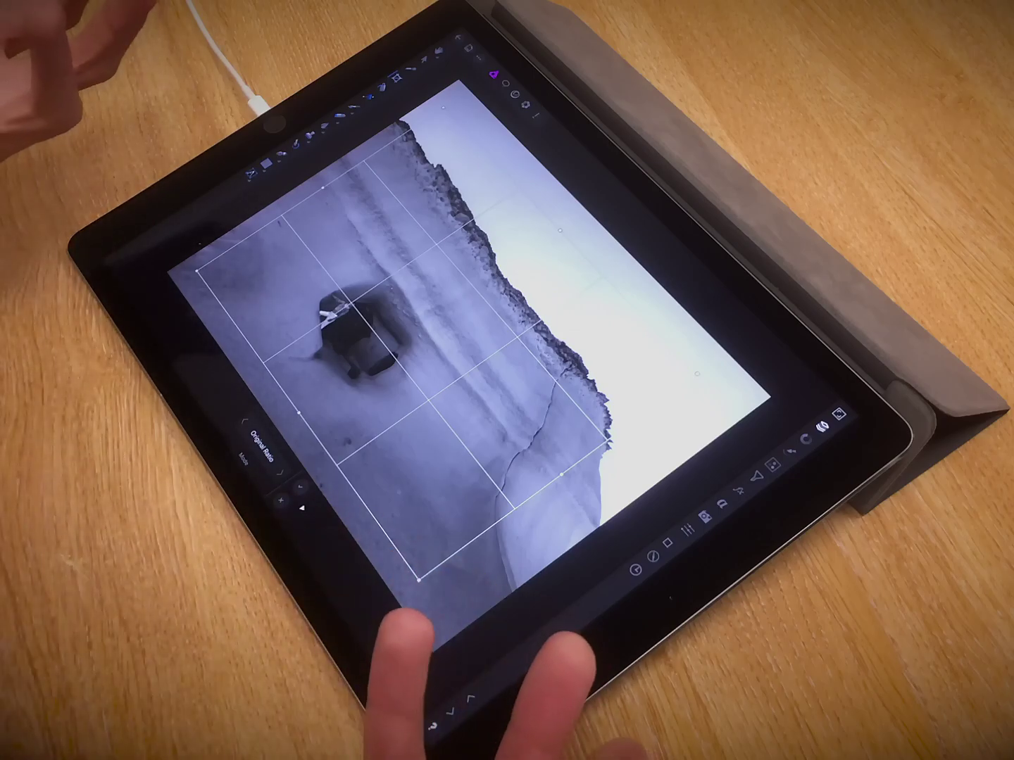
- Set a 16:9 custom crop ratio over the cliff and cave, then switch to pixel dimensions
click(262, 447)
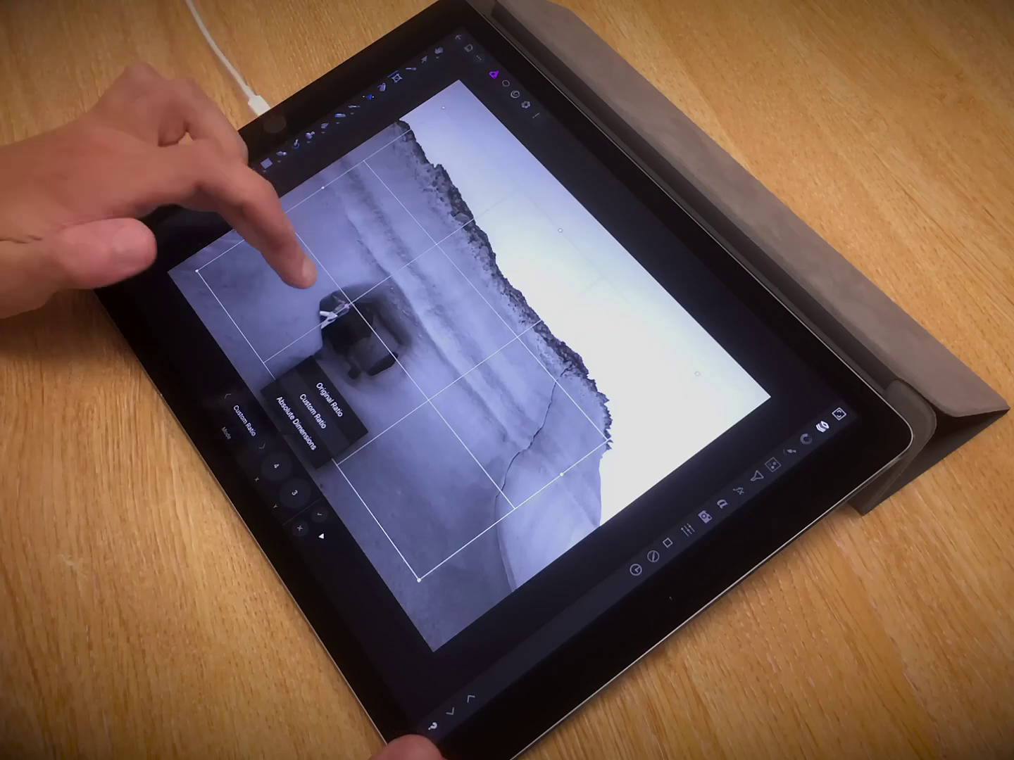
click(315, 408)
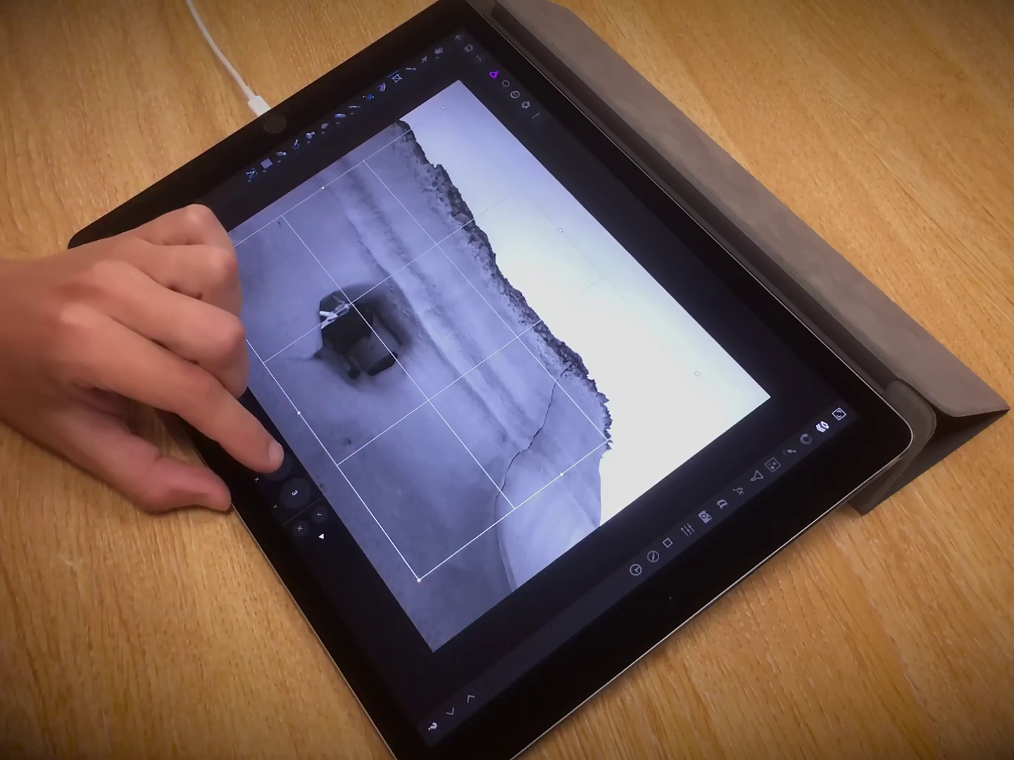
click(273, 457)
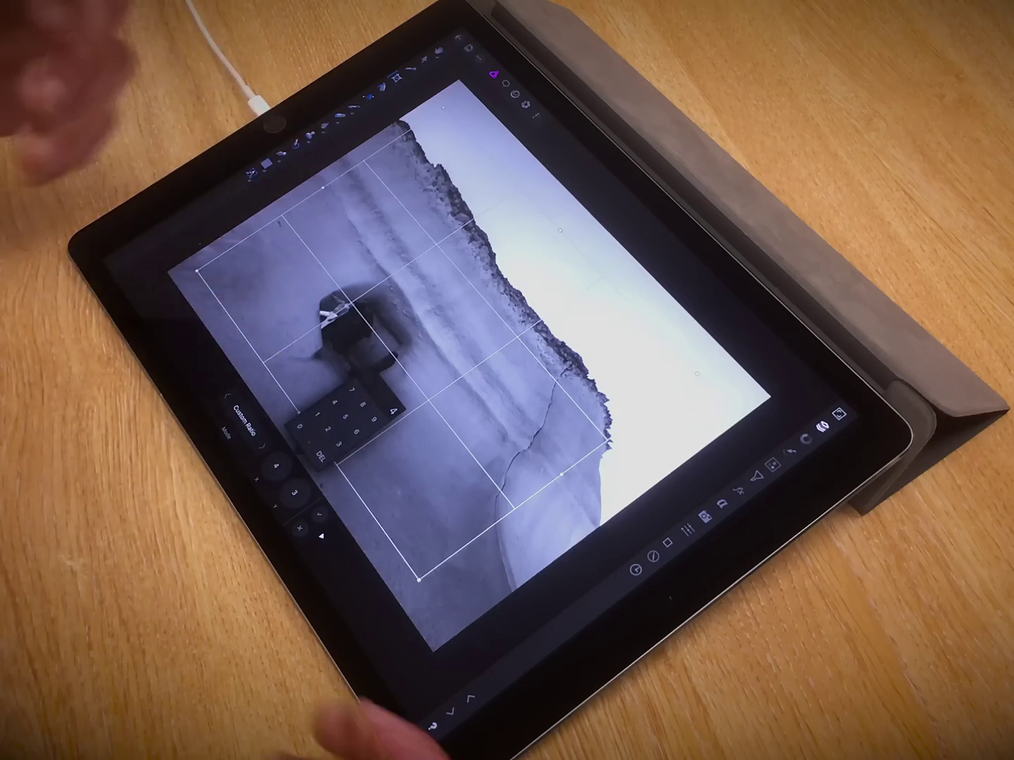
text(16)
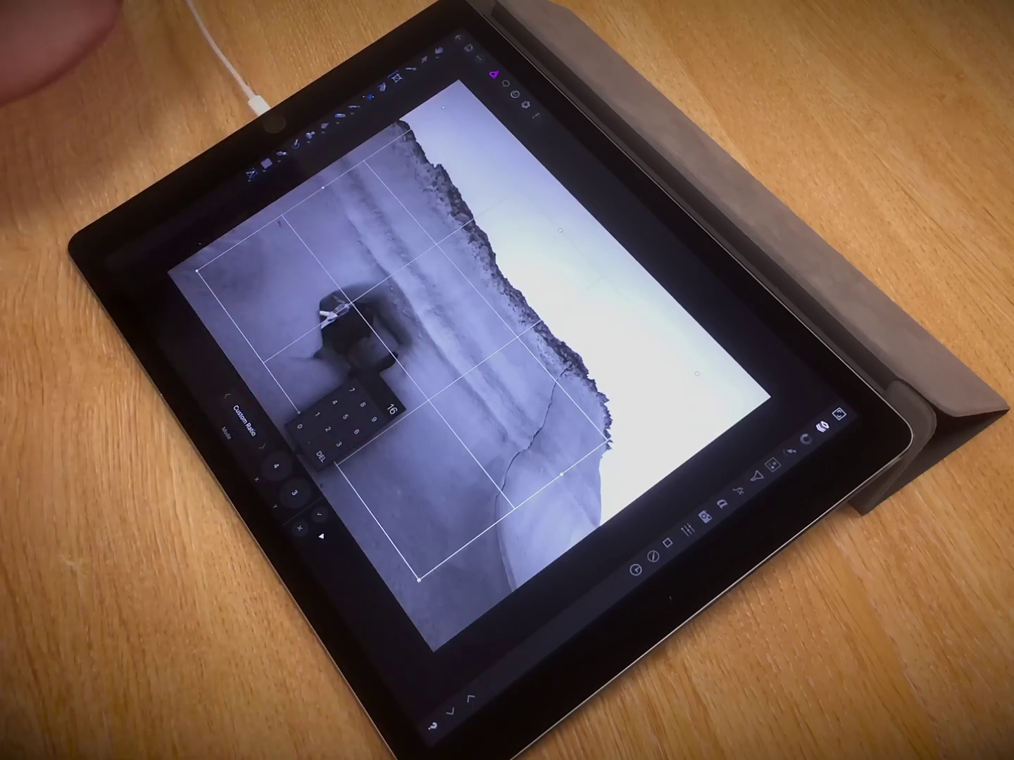
click(418, 441)
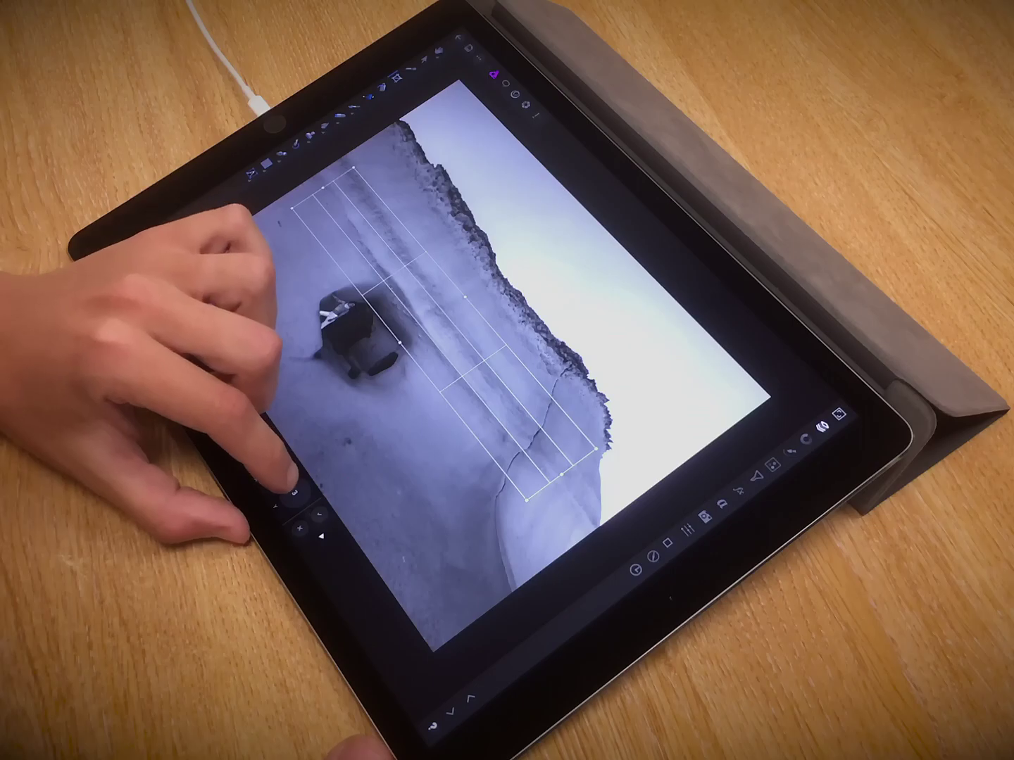
click(293, 492)
text(9)
click(411, 435)
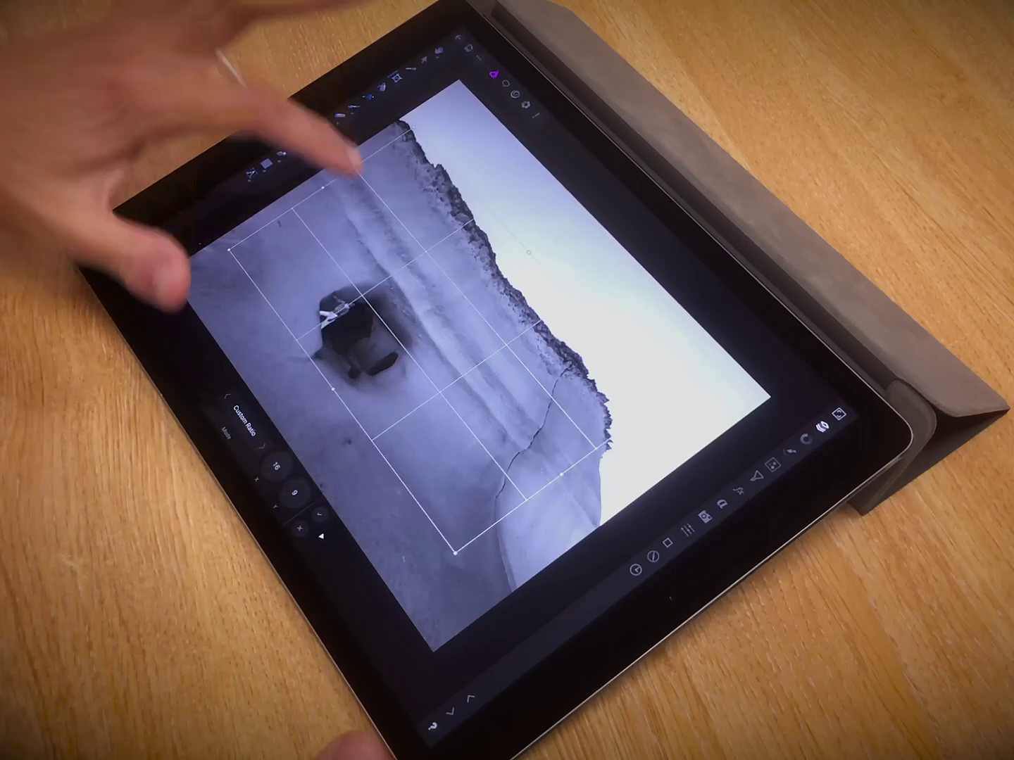
drag(339, 305, 373, 265)
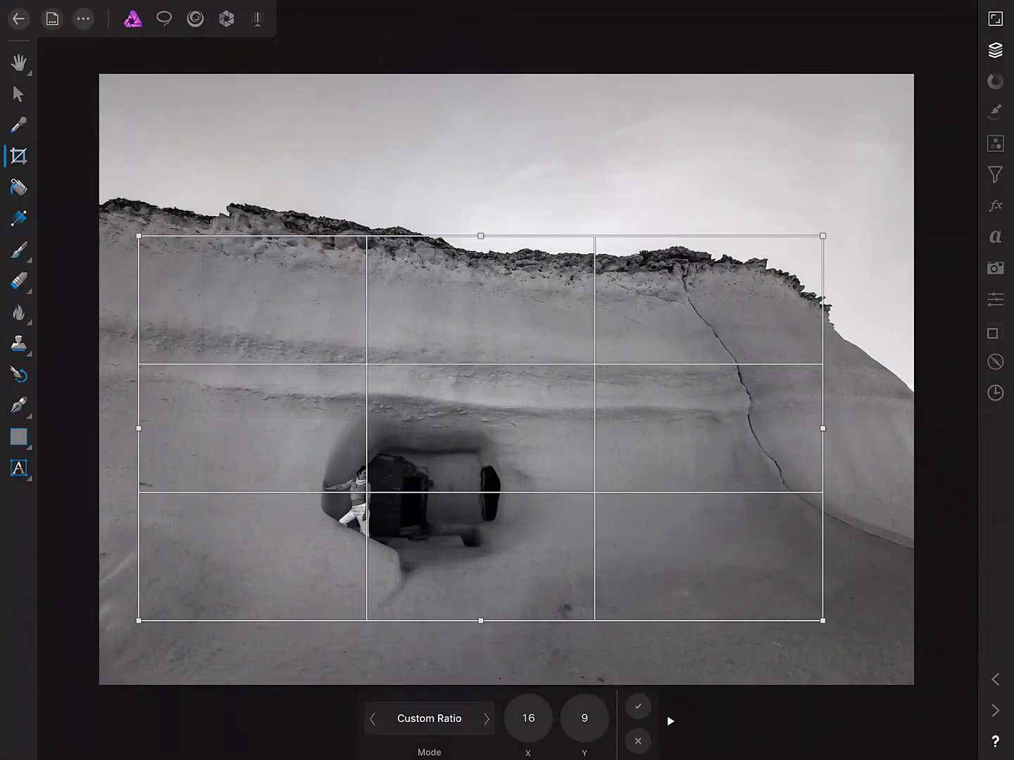
click(429, 718)
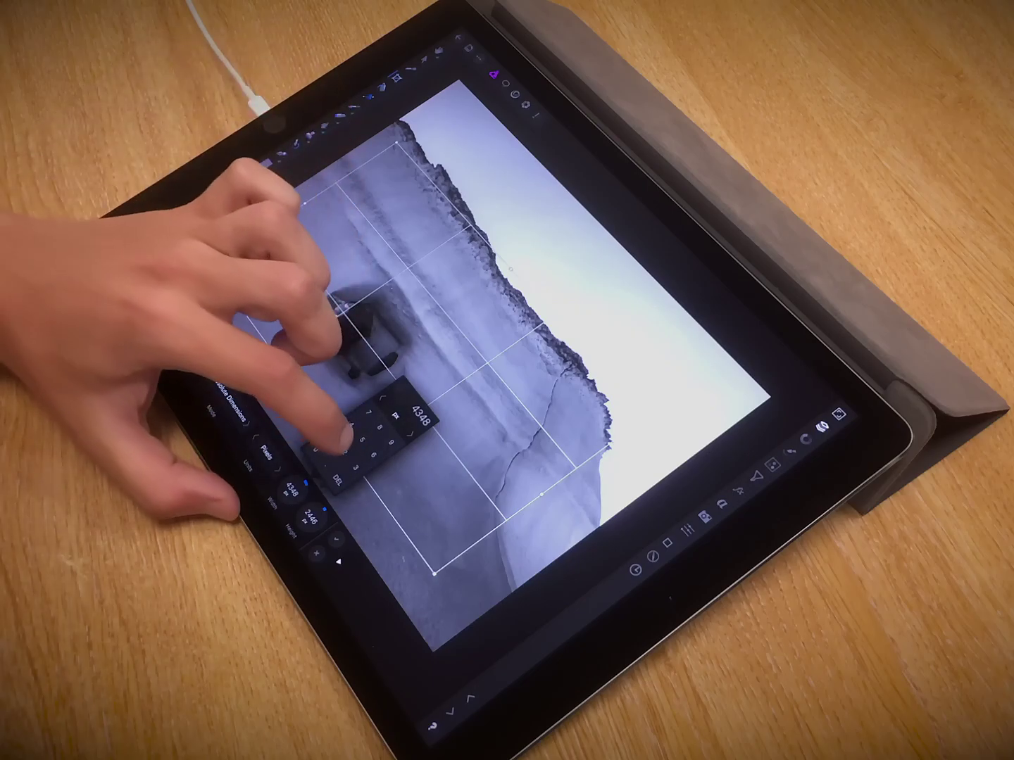
text(3200)
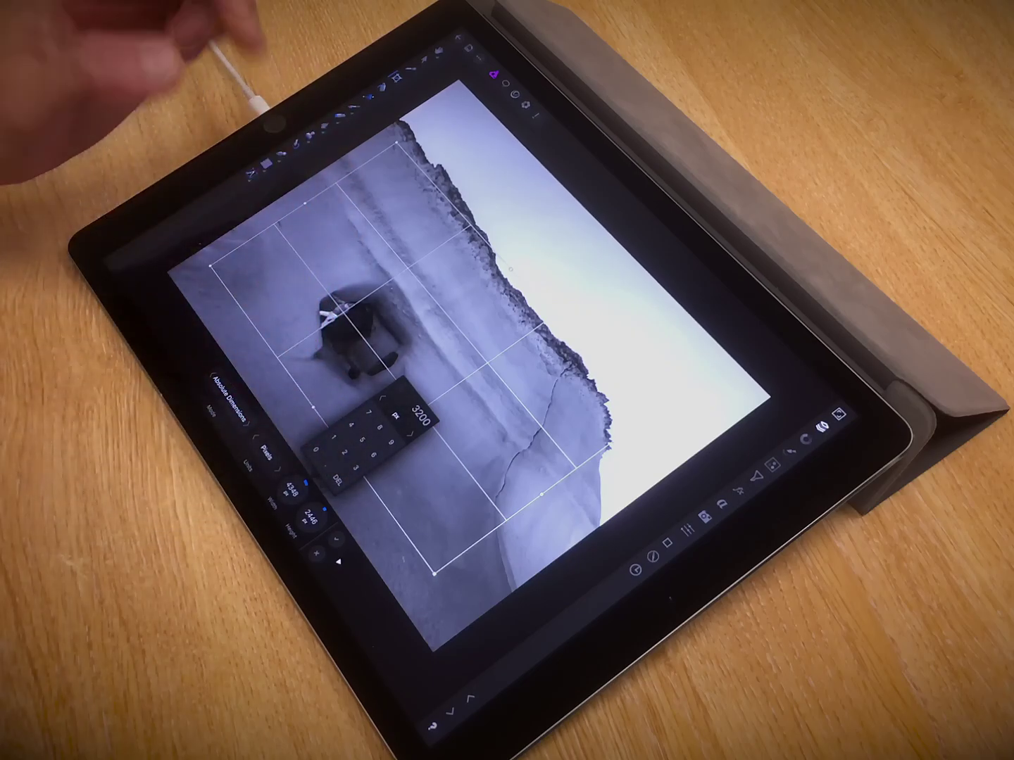
- Make the crop a 3200×3200 px square and move it over the cave
key(Return)
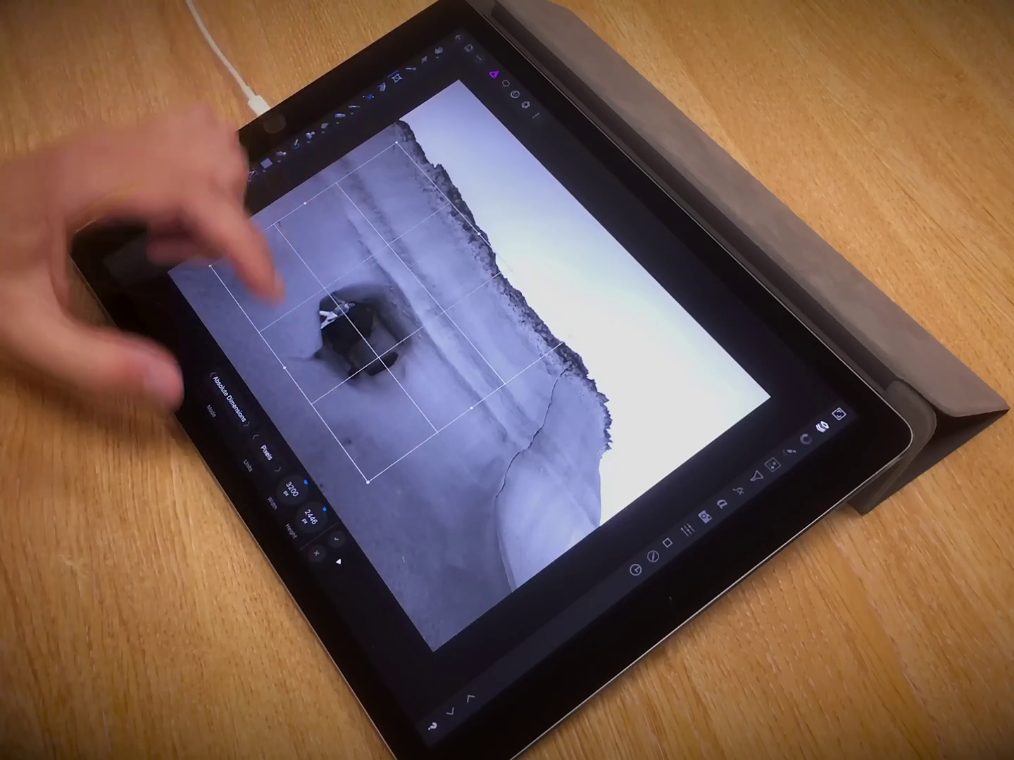
click(310, 516)
text(3)
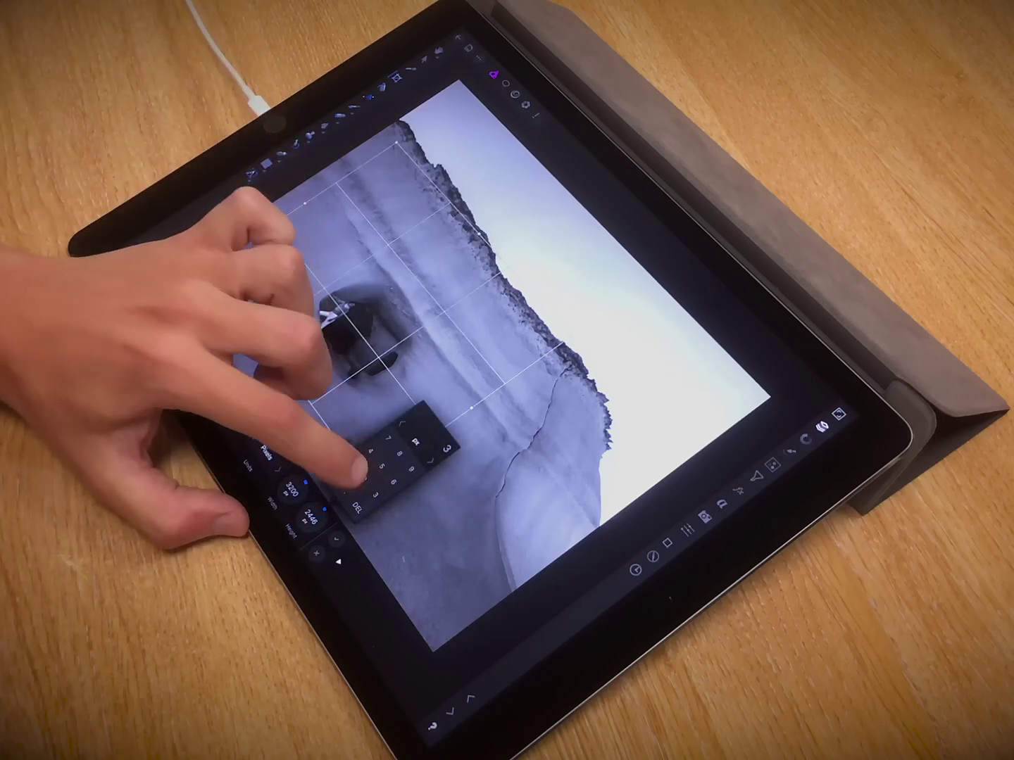
text(200)
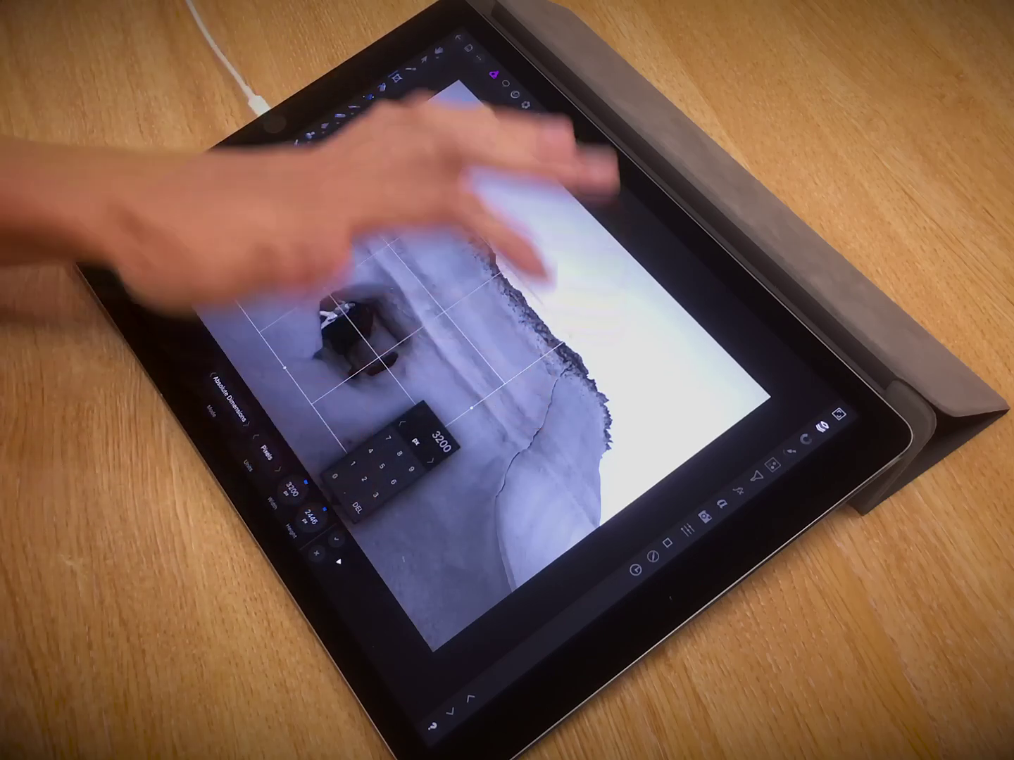
key(Return)
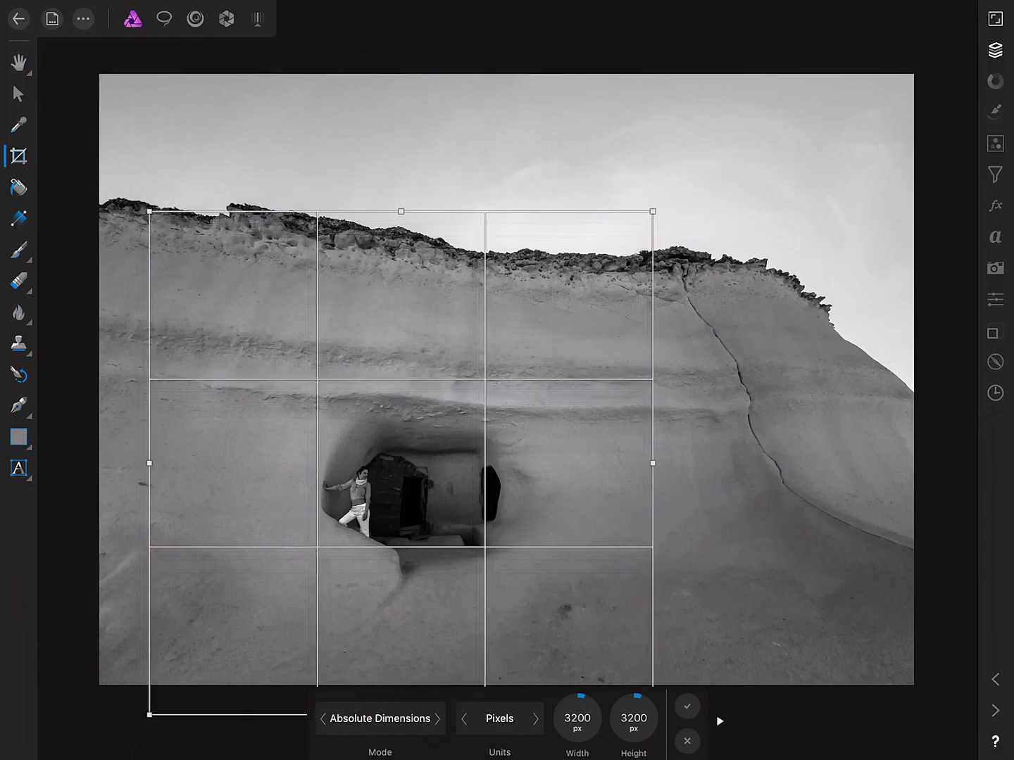
drag(510, 357, 437, 401)
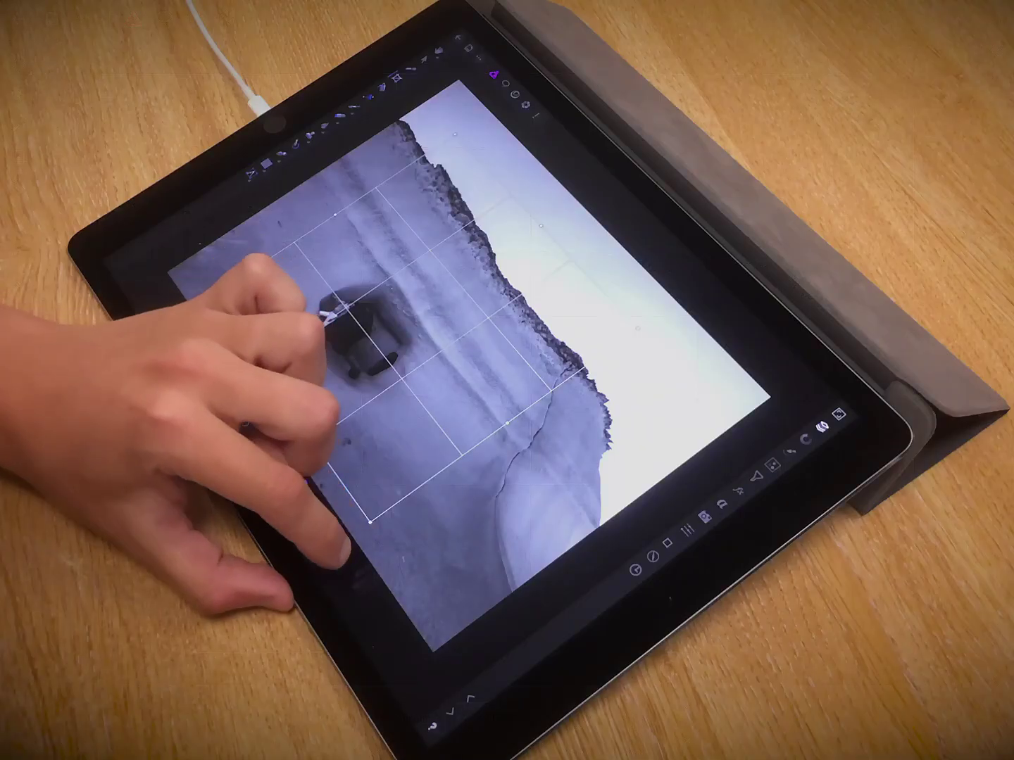
- Enlarge the square crop from its corner and add the Thirds overlay with Darken enabled
drag(273, 255, 211, 297)
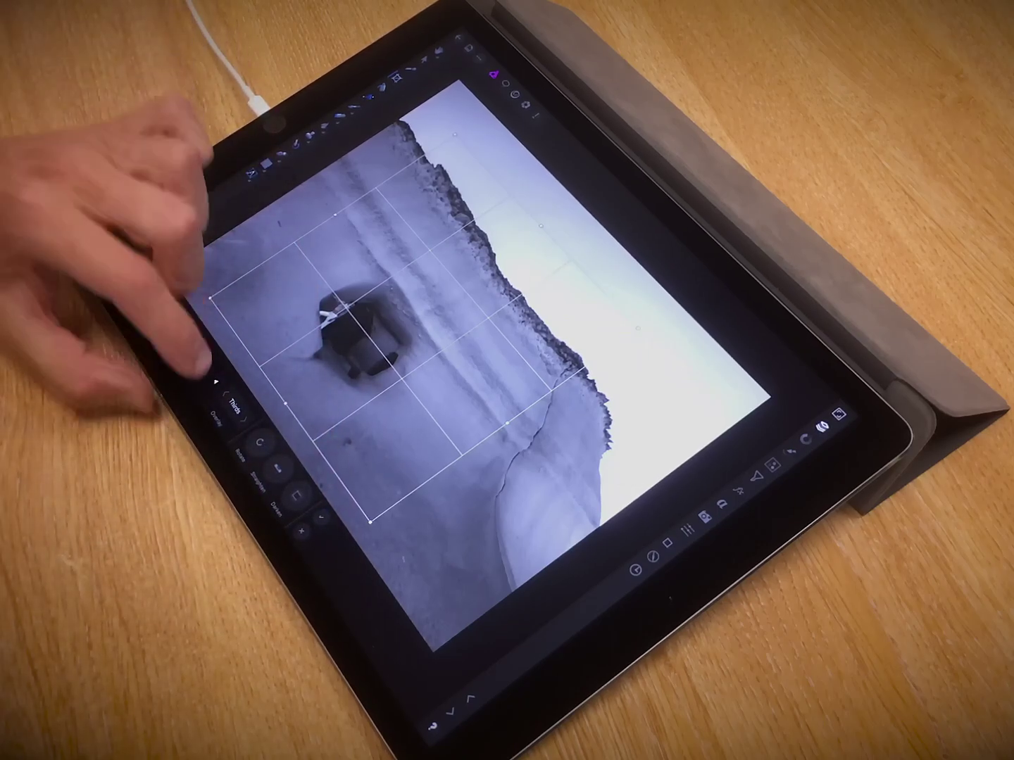
click(234, 403)
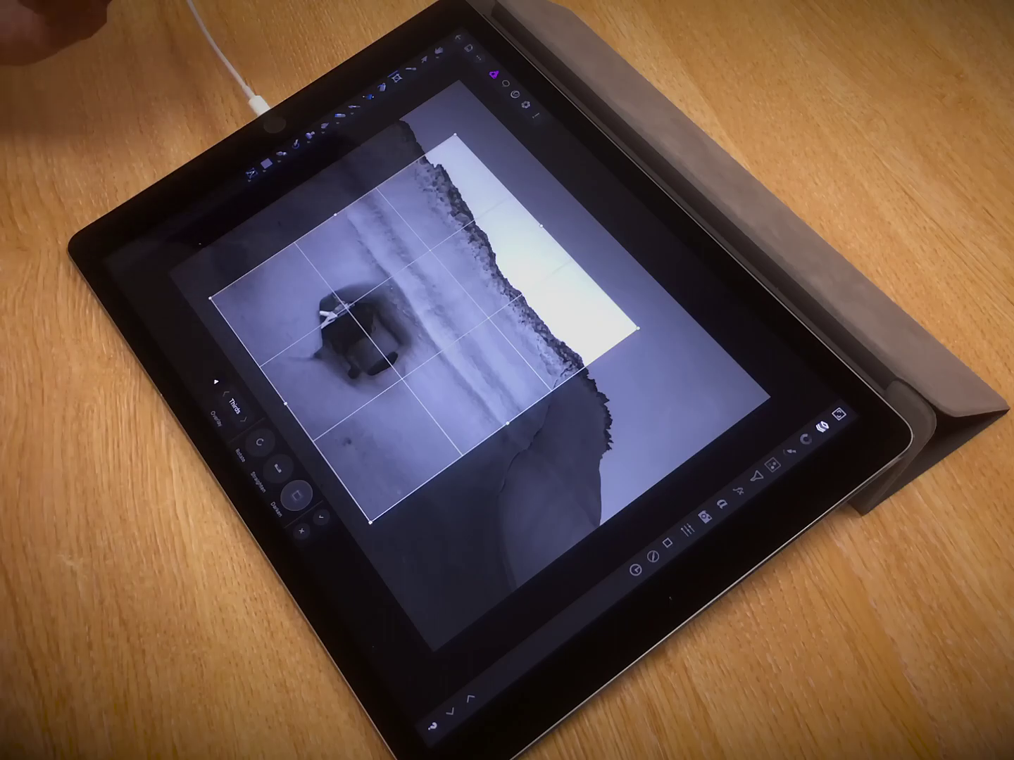
- Apply the square crop to the cave photo, recheck it in Crop, and return to the gallery
click(296, 493)
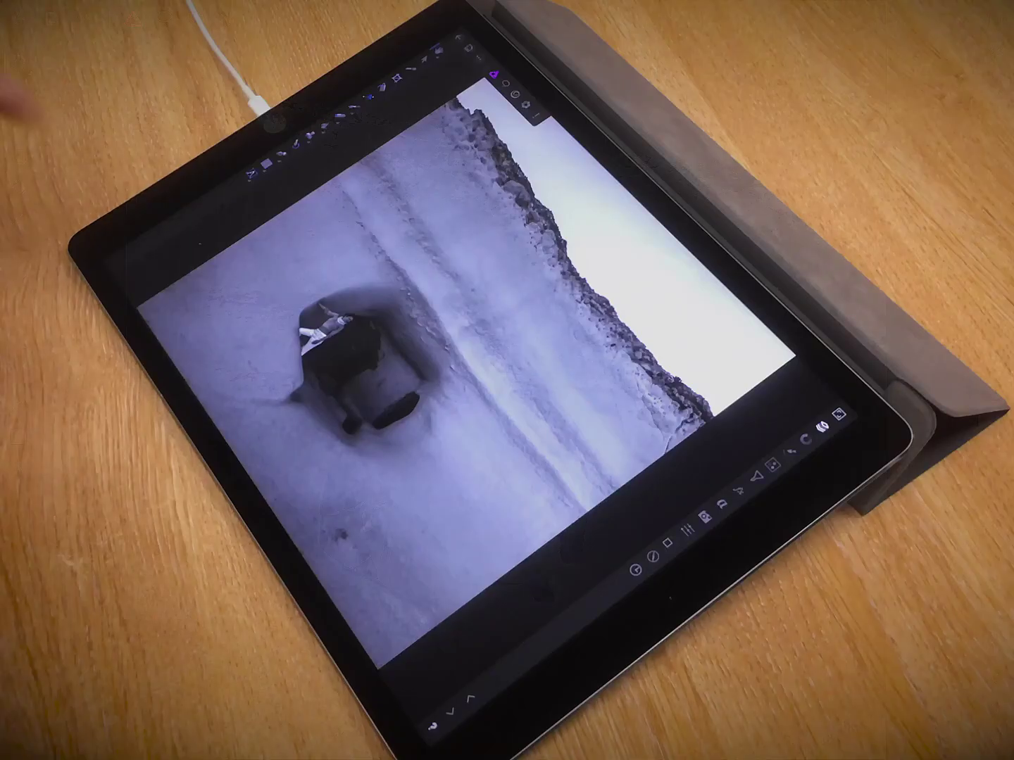
scroll(444, 340, down, 2)
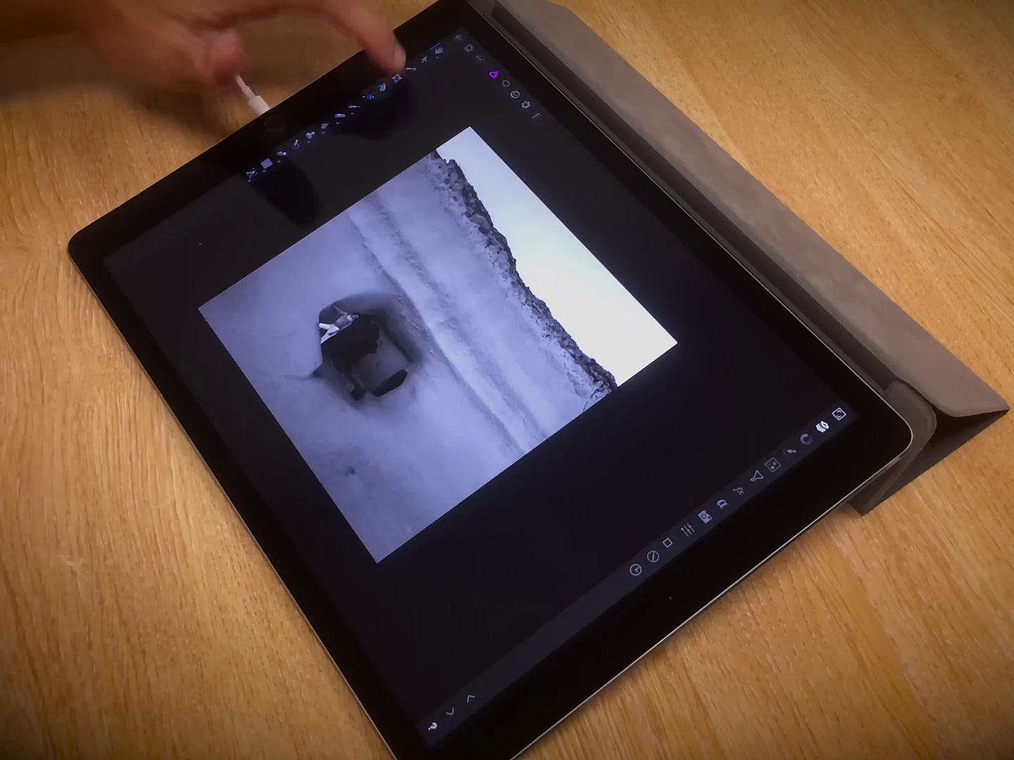
click(396, 74)
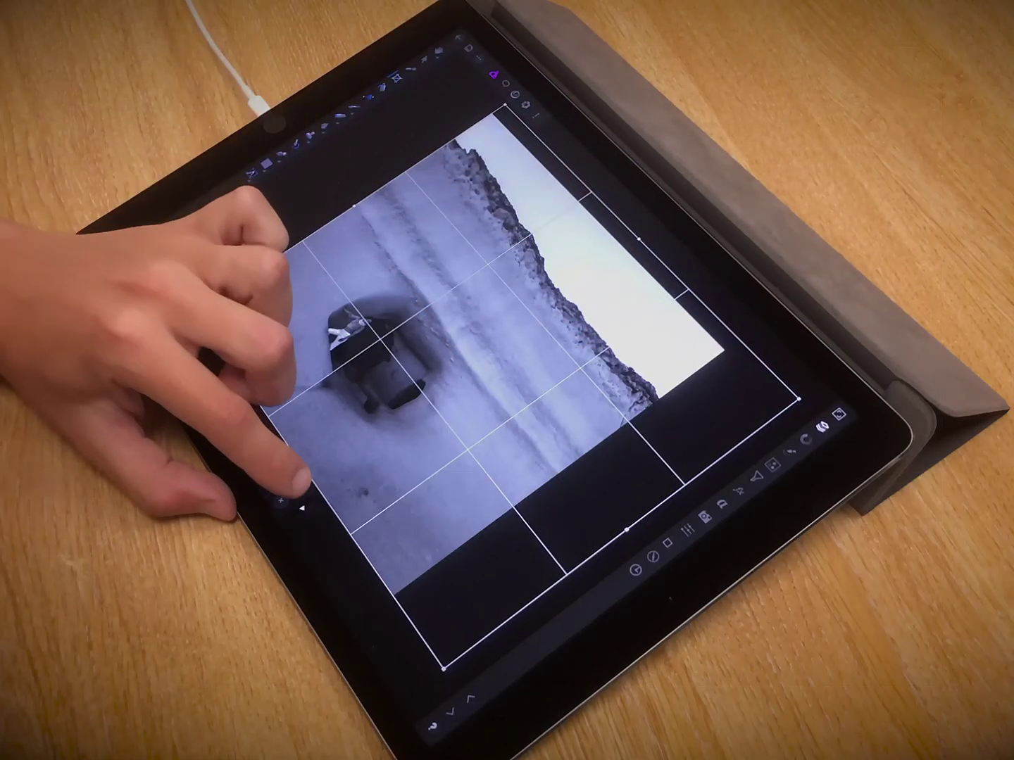
click(299, 486)
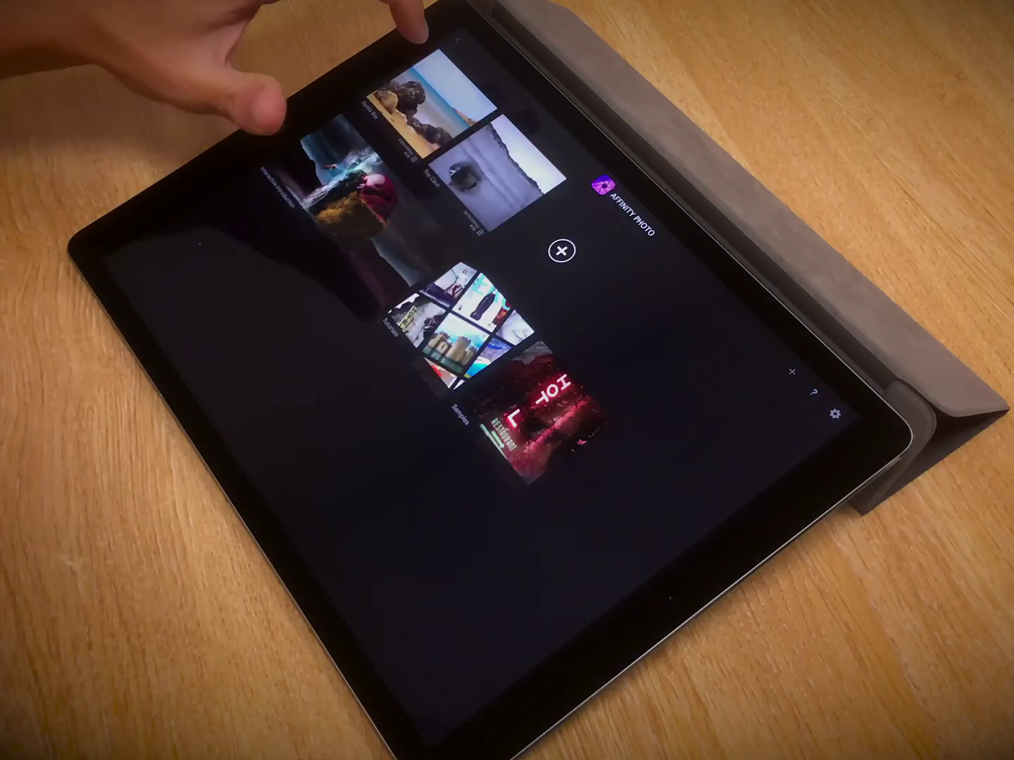
- Open the beach photo with dark rocks and show its crop overlay and straighten options
click(431, 107)
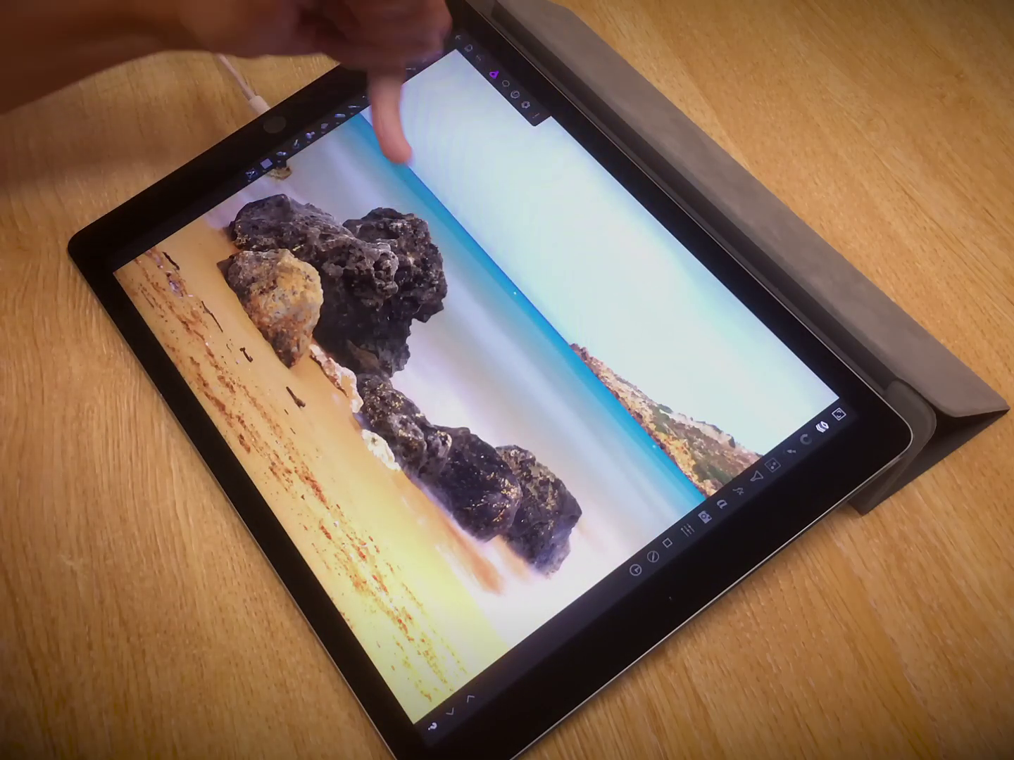
click(396, 77)
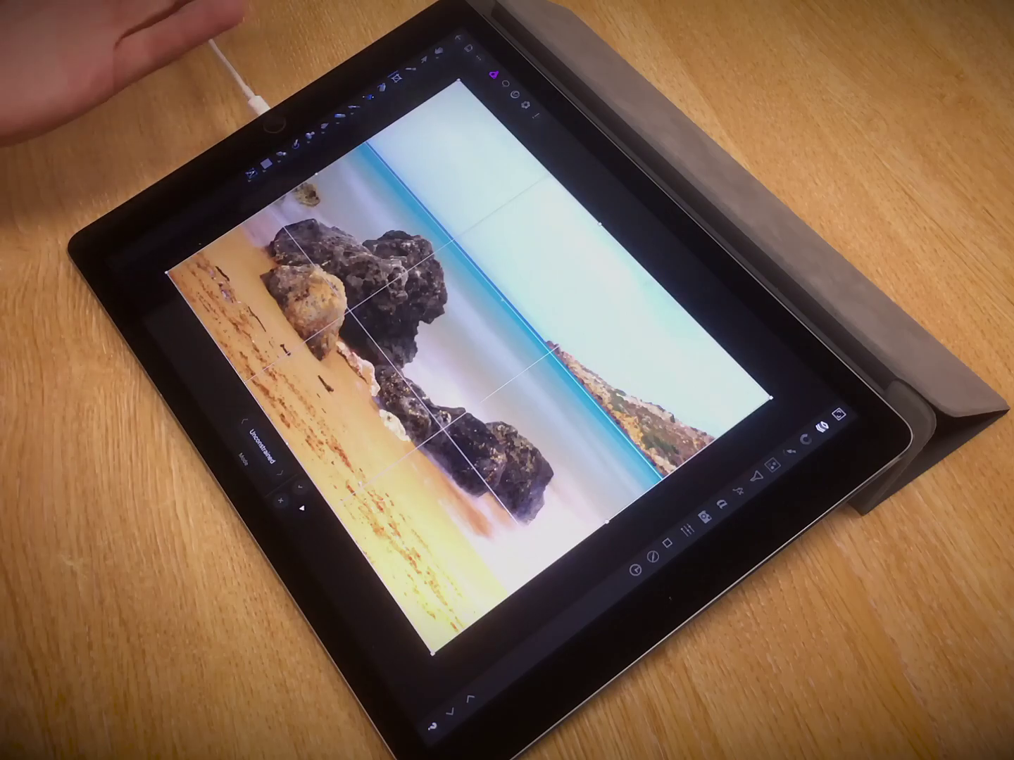
click(301, 508)
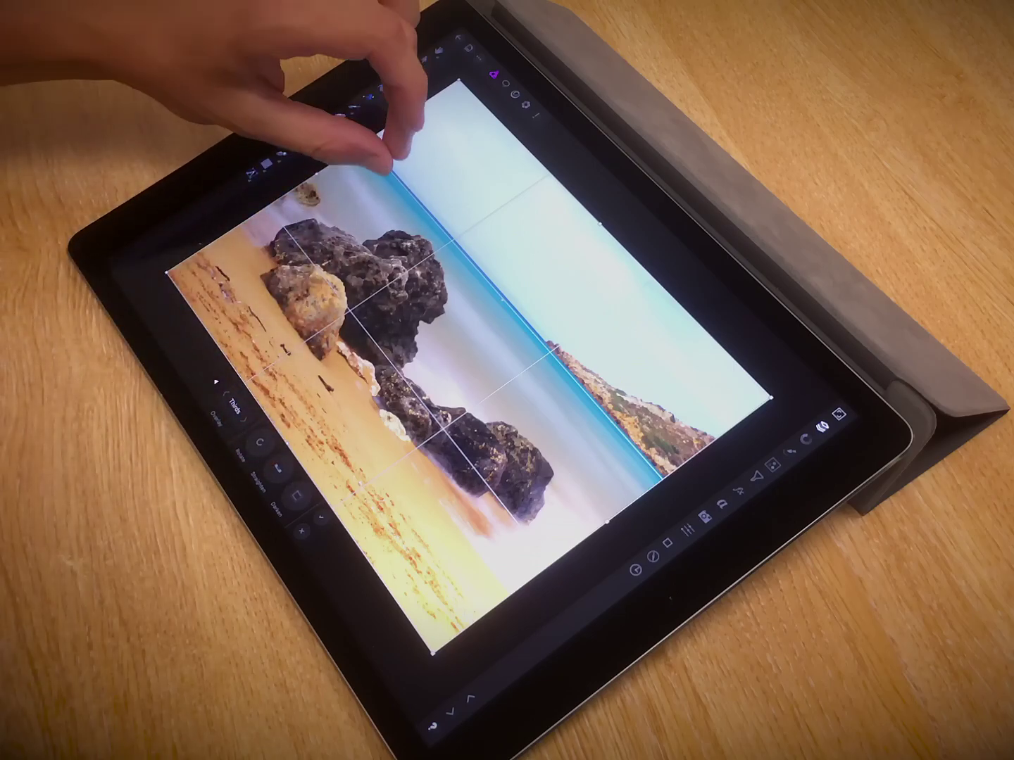
scroll(389, 162, up, 5)
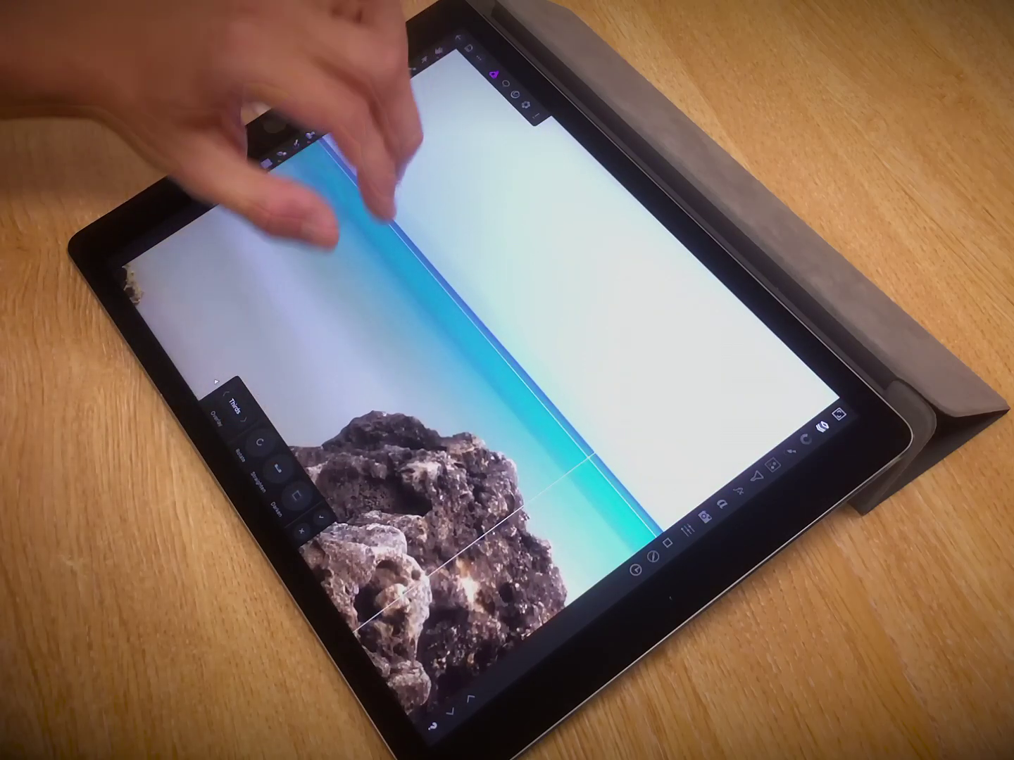
- Straighten the beach photo by drawing a line along the sea horizon beside the rock
drag(285, 372, 183, 276)
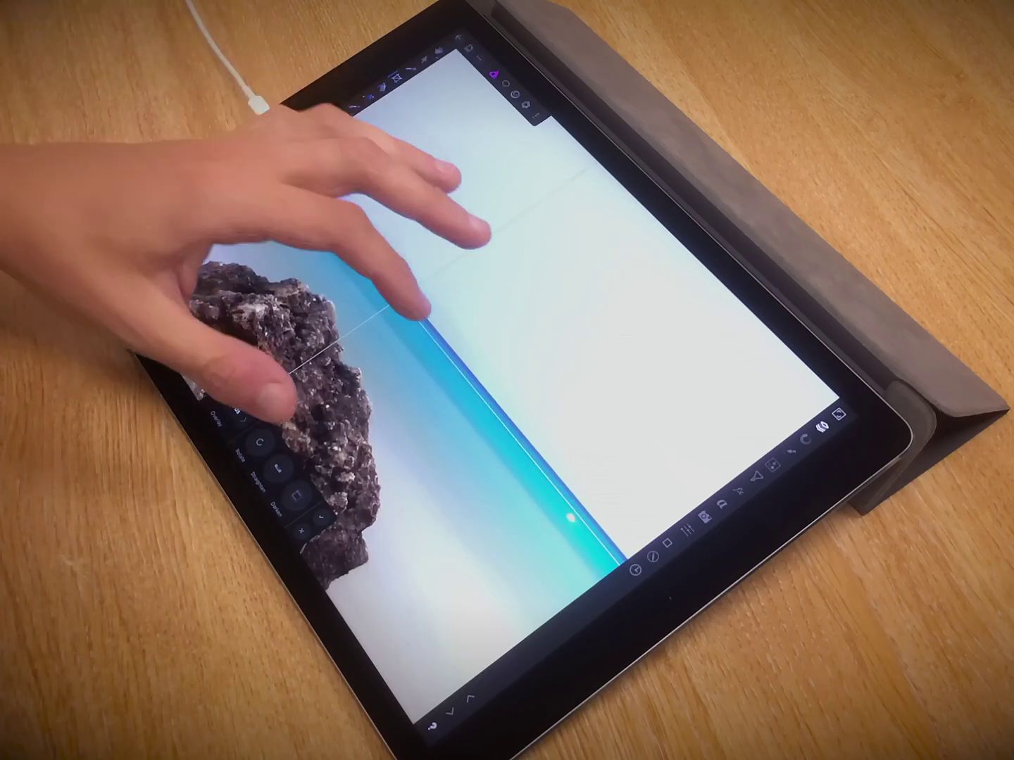
click(234, 406)
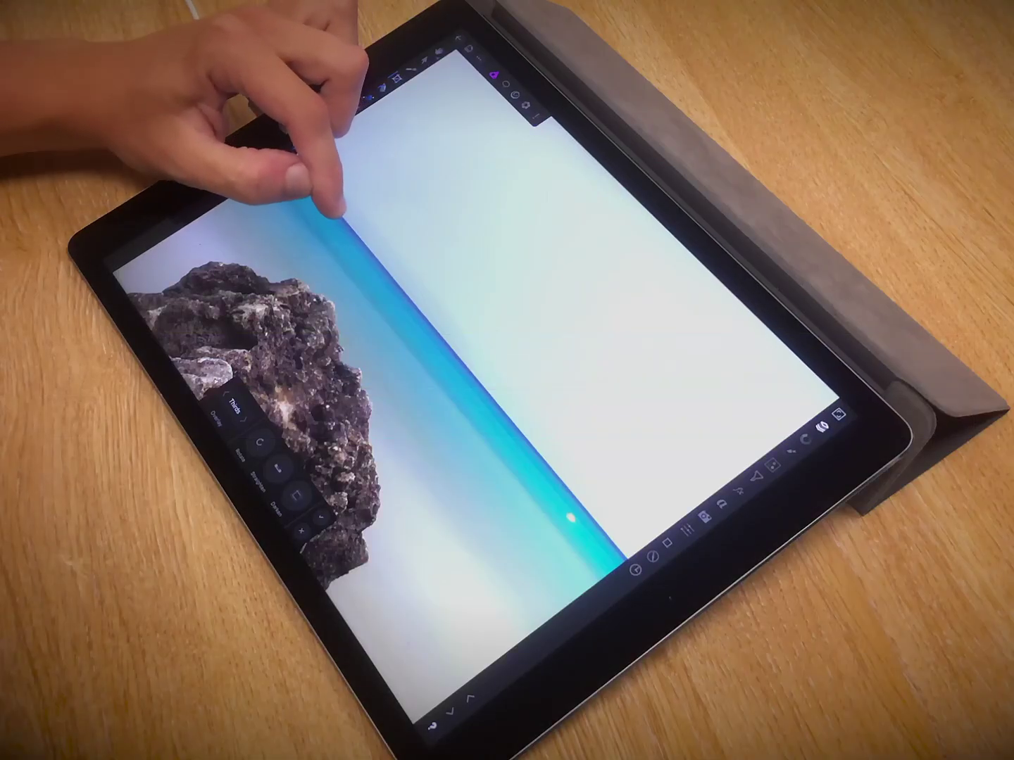
drag(419, 357, 348, 412)
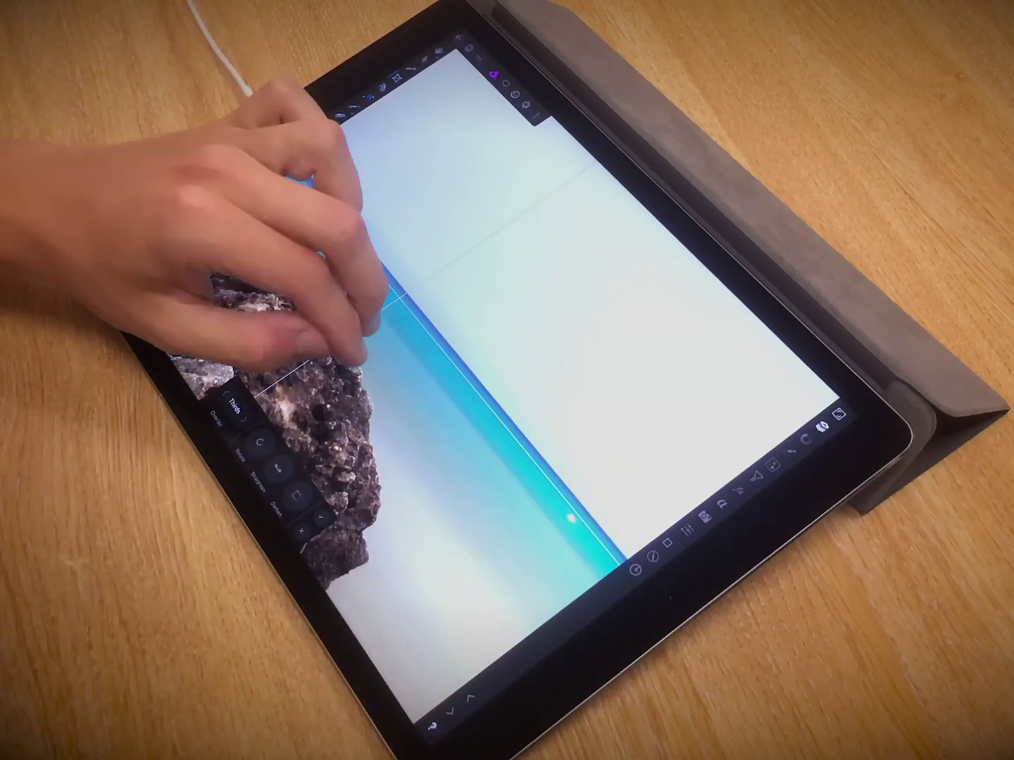
drag(349, 340, 293, 149)
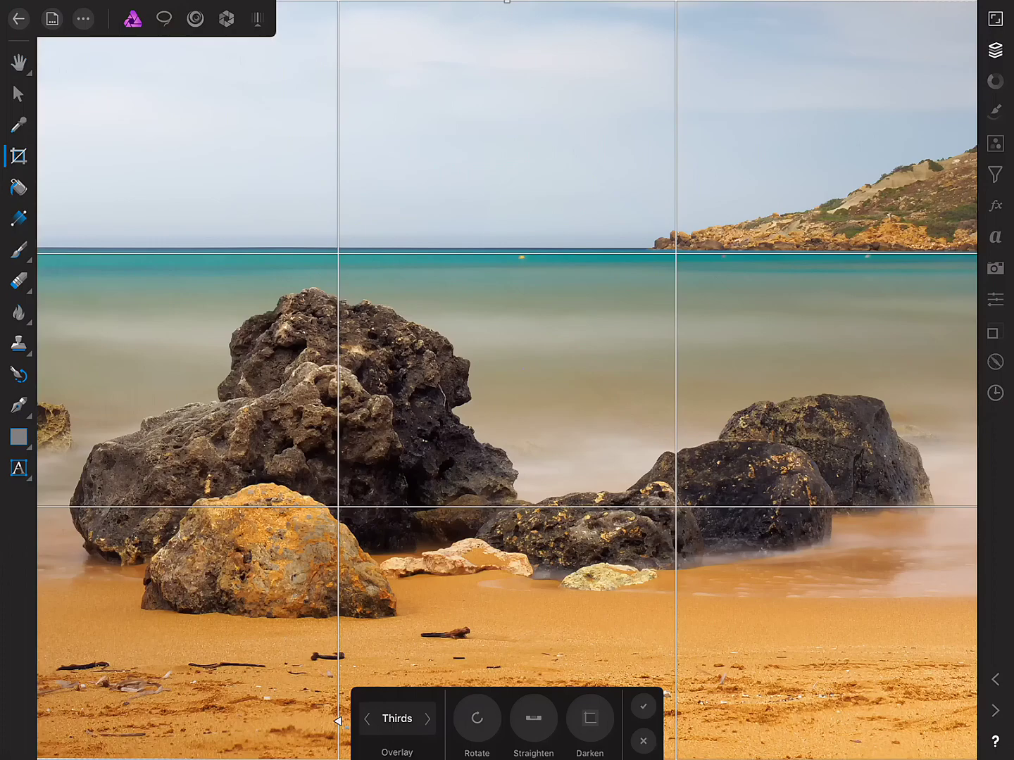
- Commit the straightened beach photo and compare before and after with undo and redo
key(h)
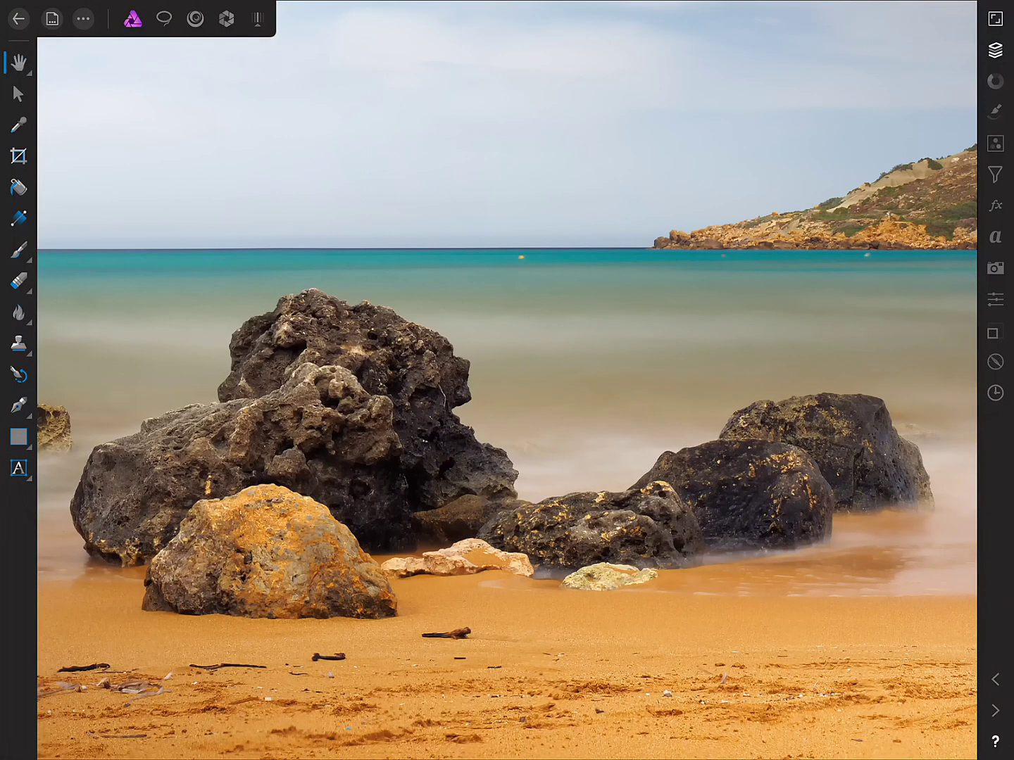
click(995, 711)
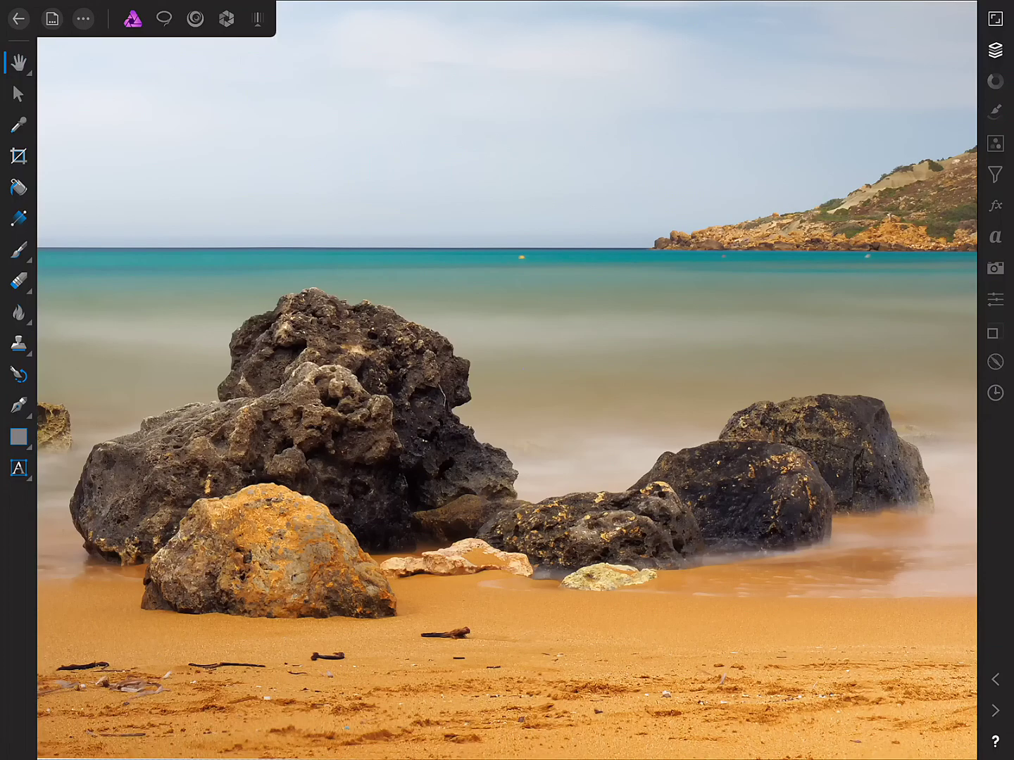